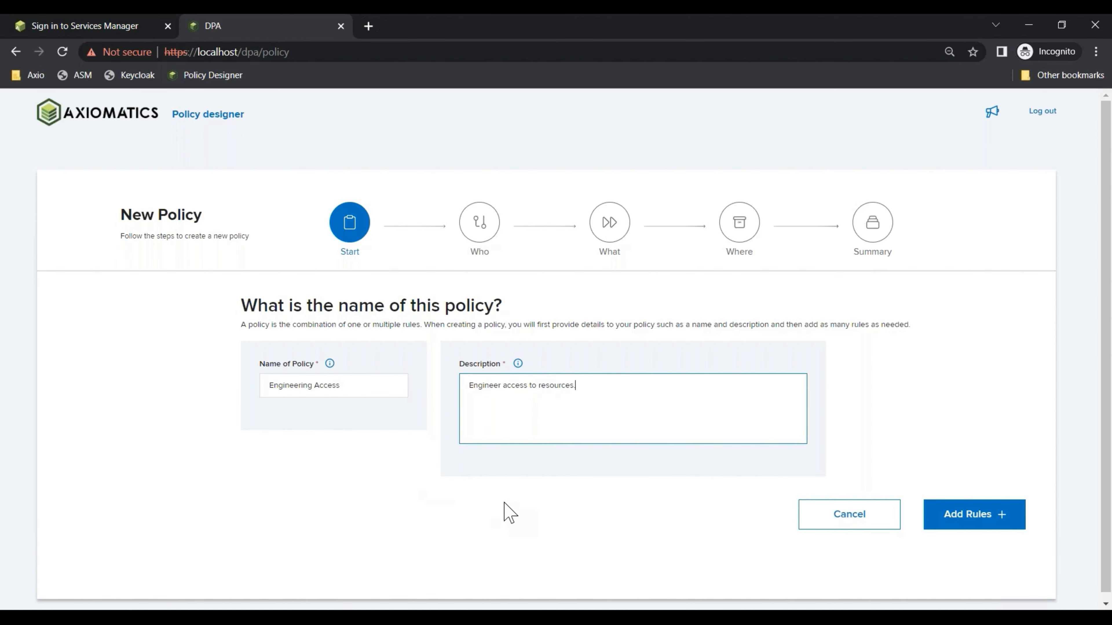
Start adding rules to the Engineering Access policy
click(996, 517)
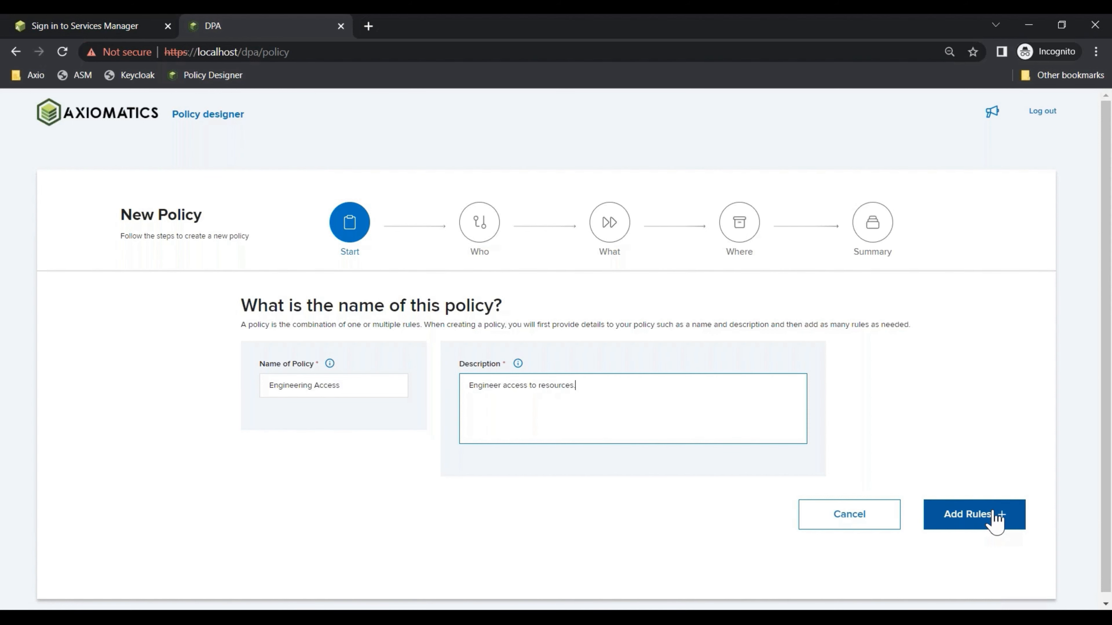
Name the new rule 'ZT Risk Score' on the Who step
click(995, 517)
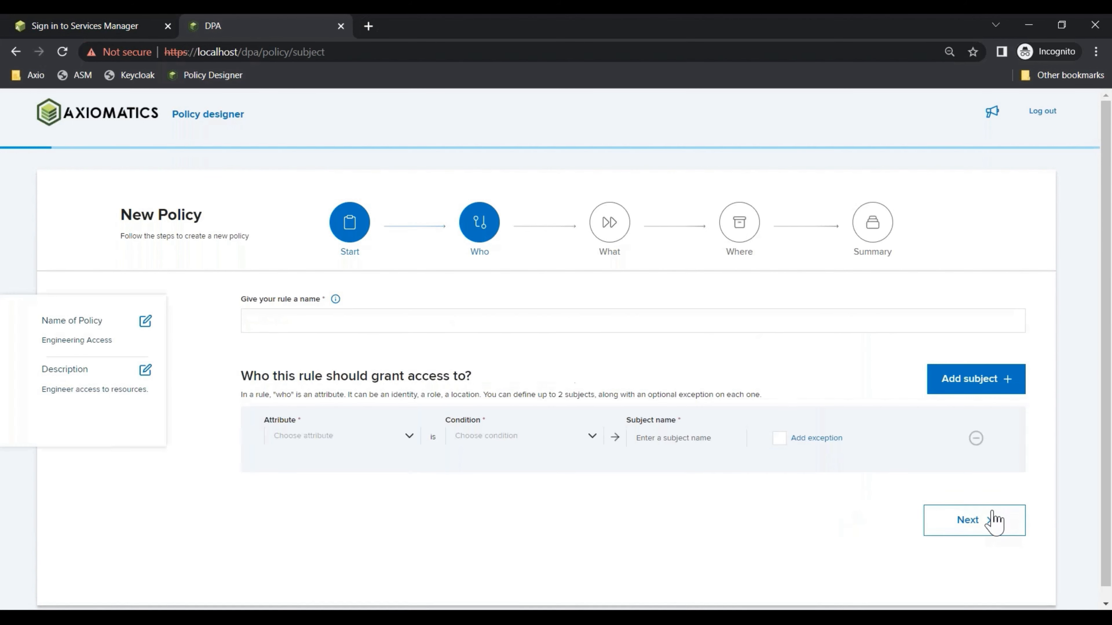
click(583, 324)
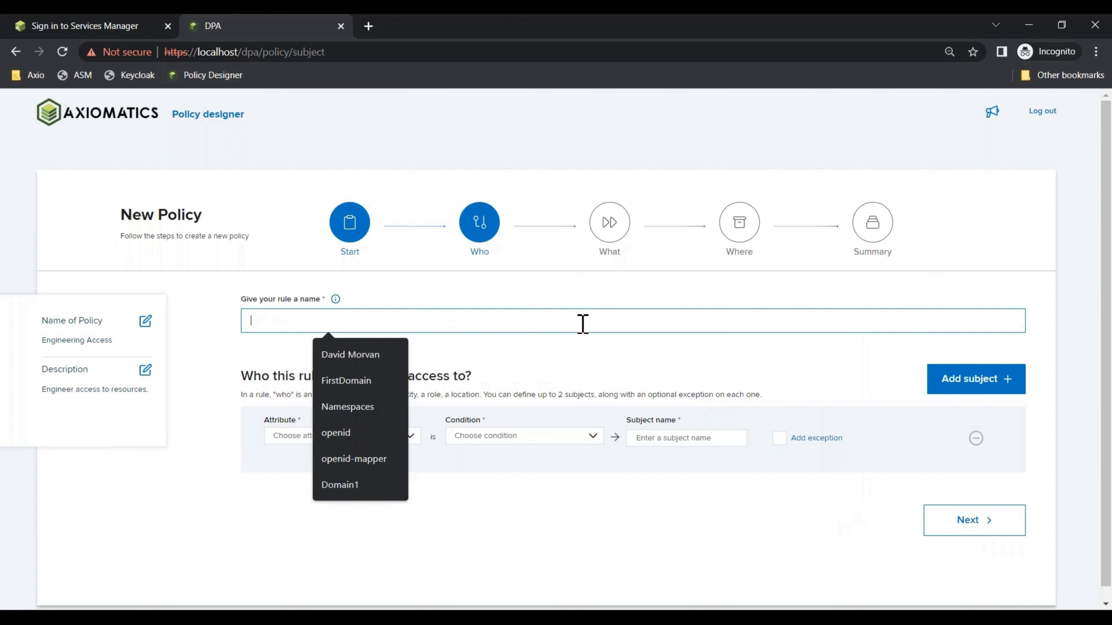
text(ZT)
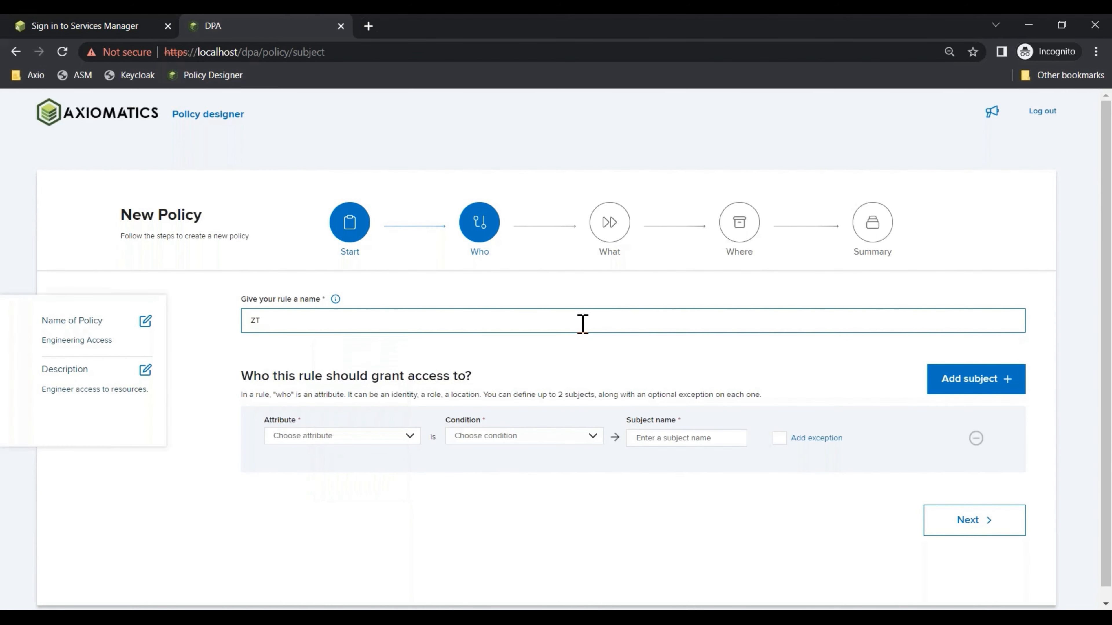
text( Risk Score)
Set the rule's subject to userRole equals Engineering
click(410, 435)
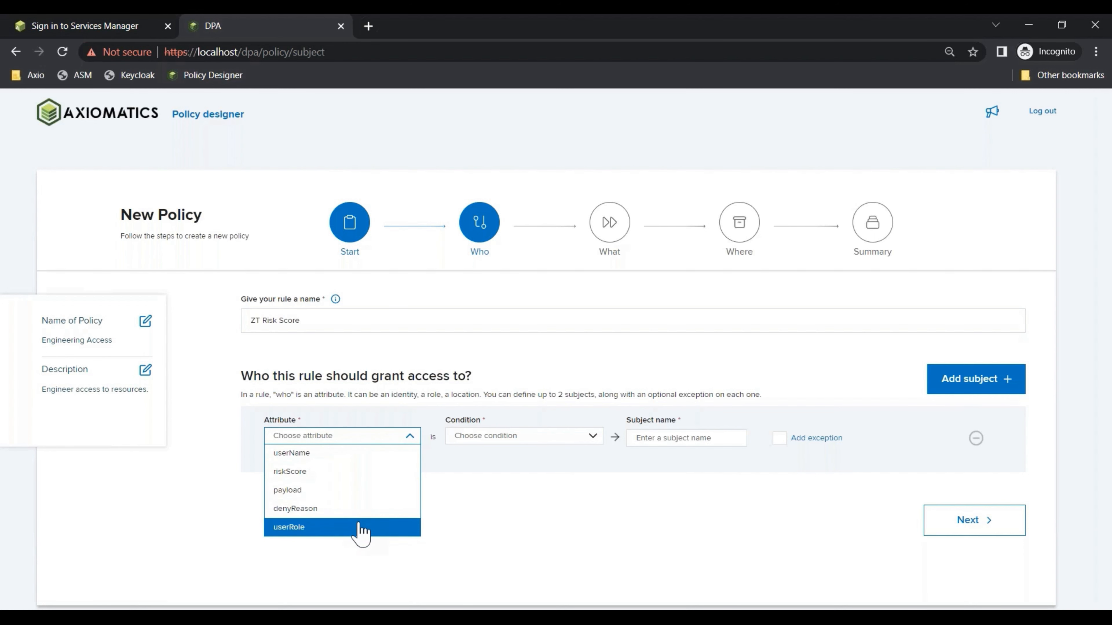
click(360, 527)
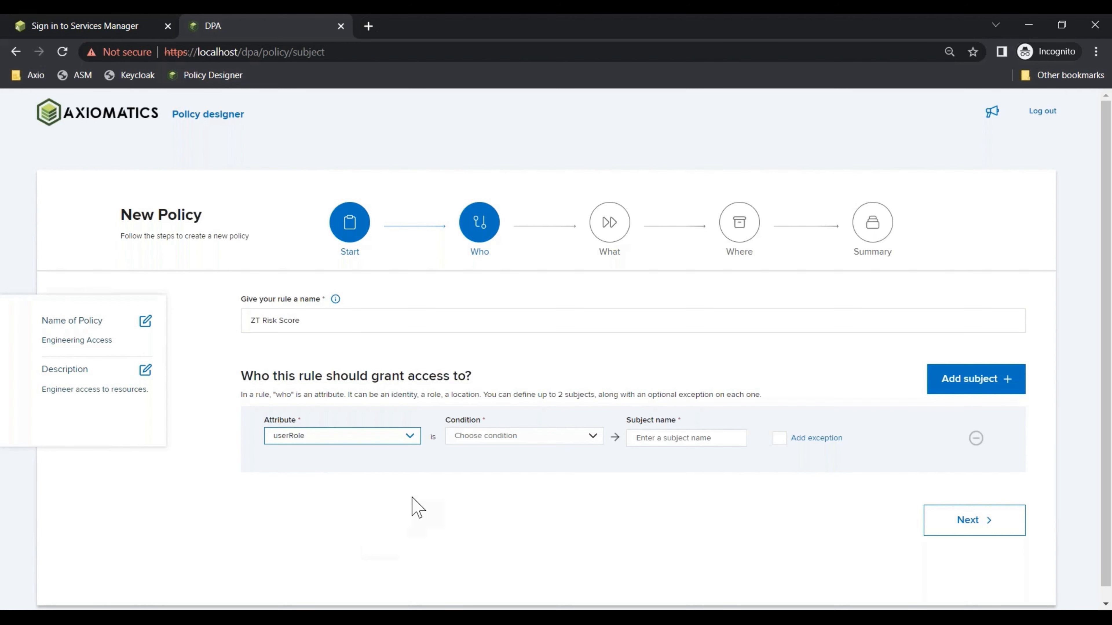
click(552, 442)
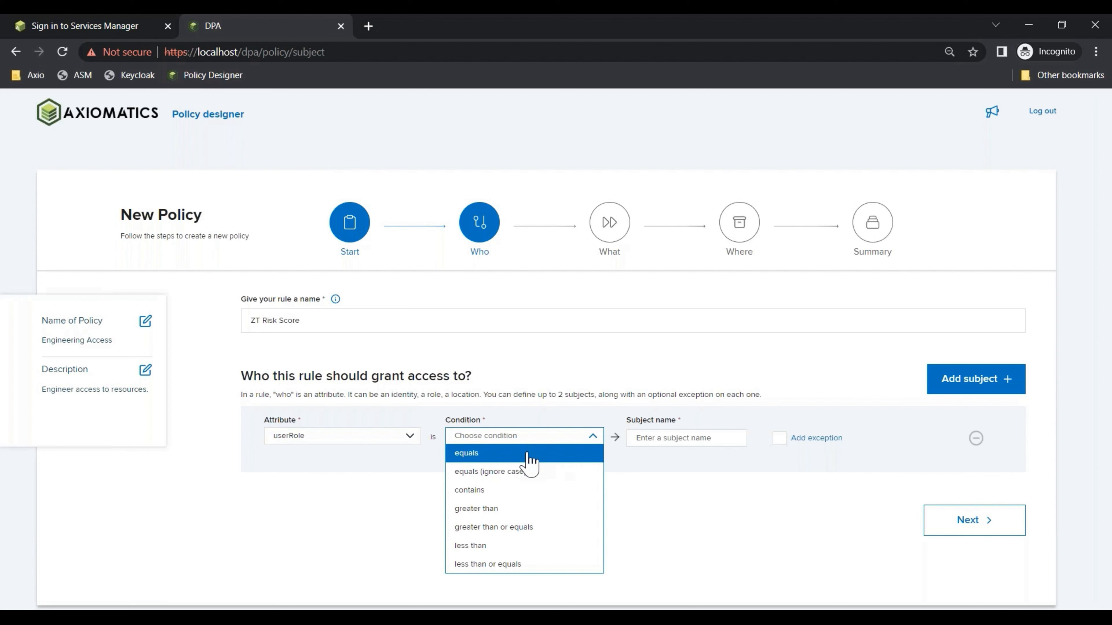
click(531, 455)
click(658, 440)
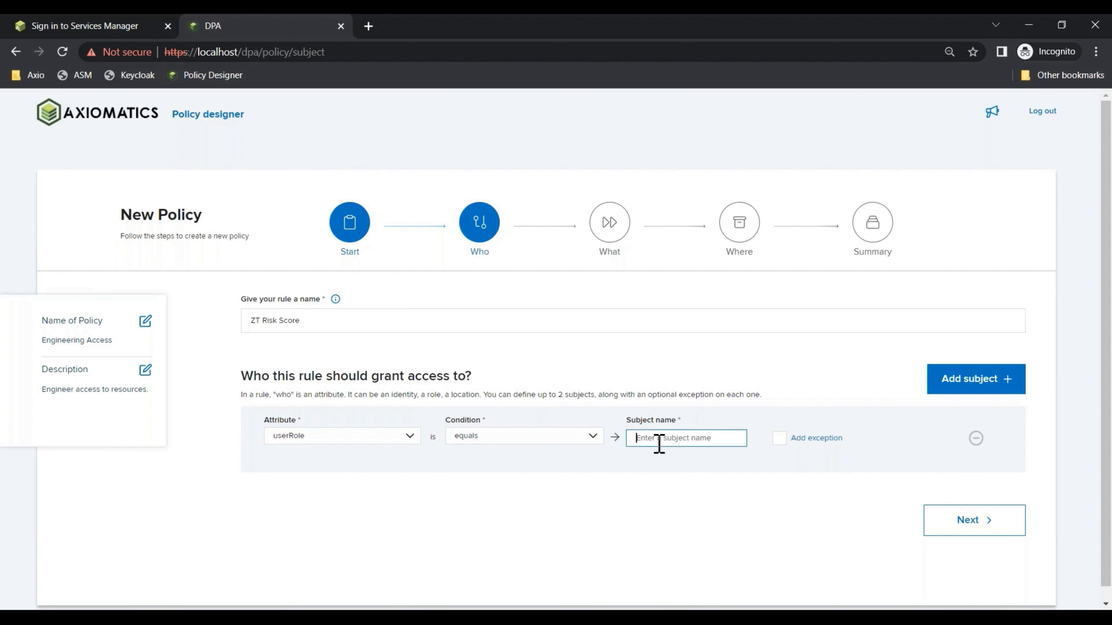
text(Engineering)
click(718, 477)
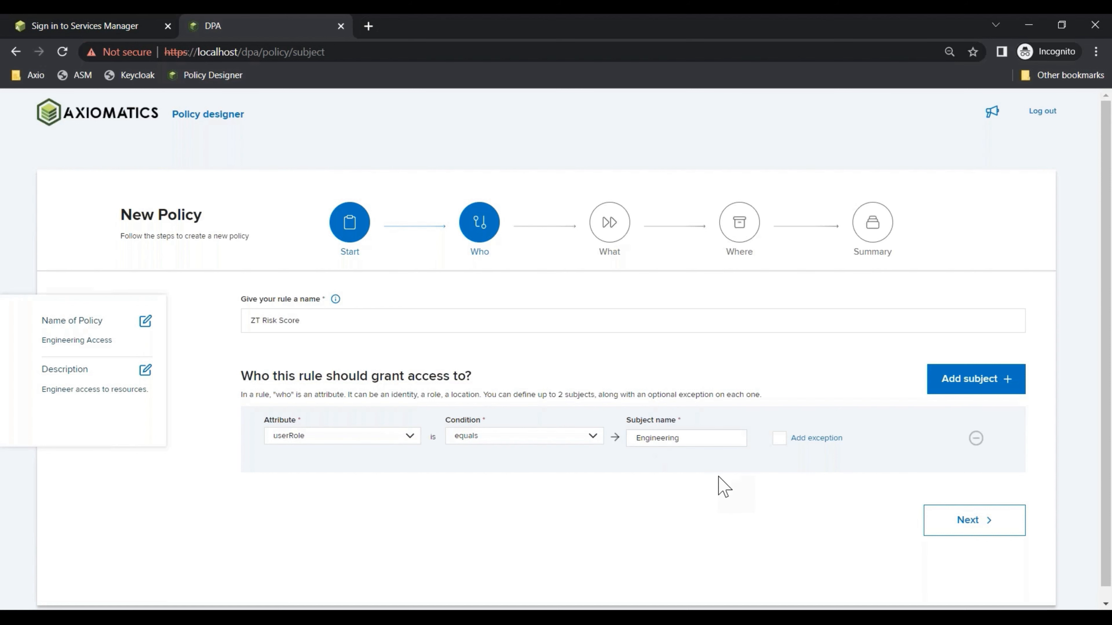
Add a second subject condition: riskScore greater than or equals 0.67
click(975, 389)
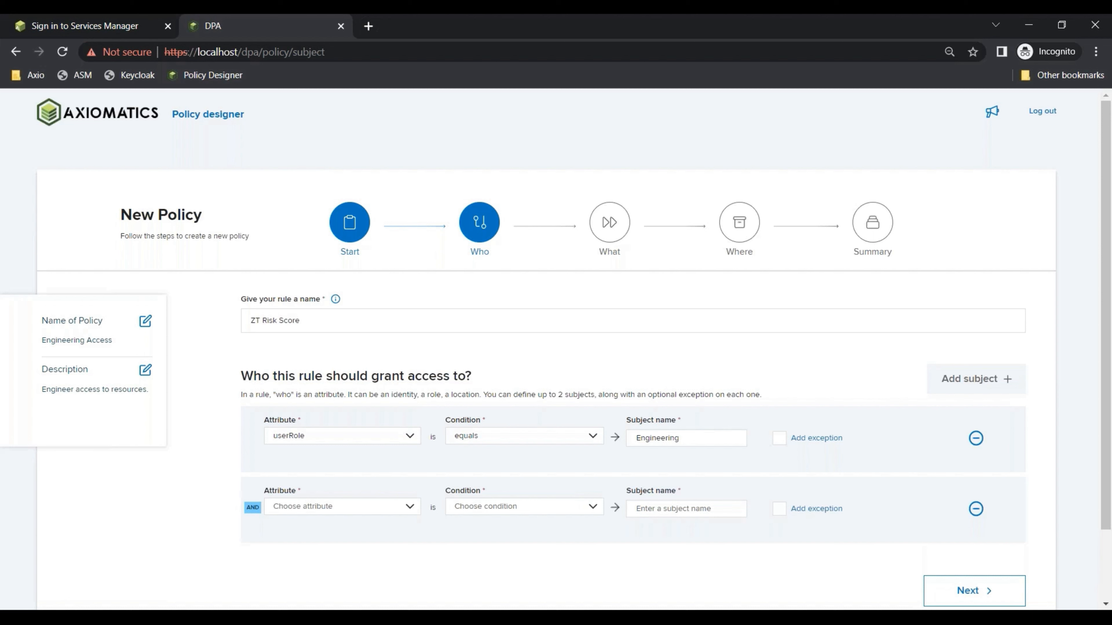
click(403, 510)
click(379, 538)
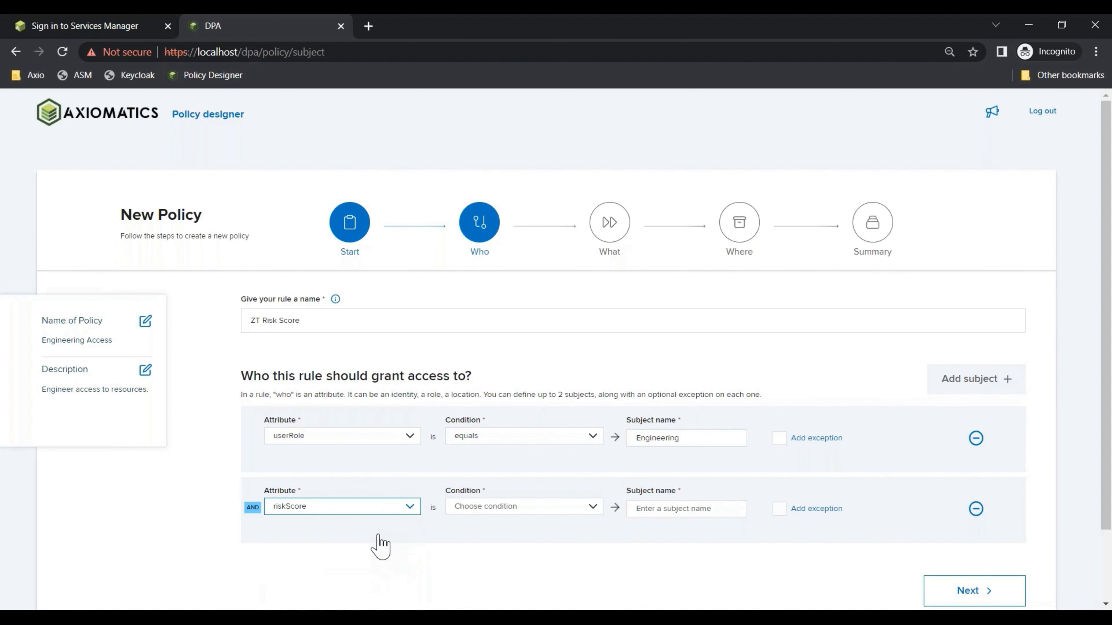
click(536, 512)
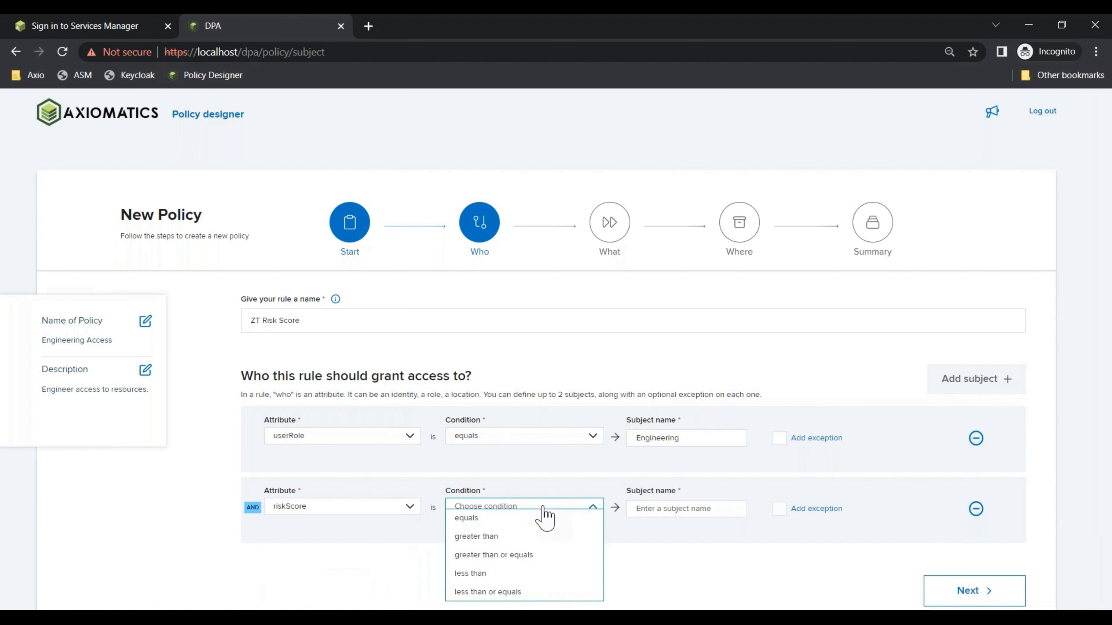
click(540, 556)
click(661, 510)
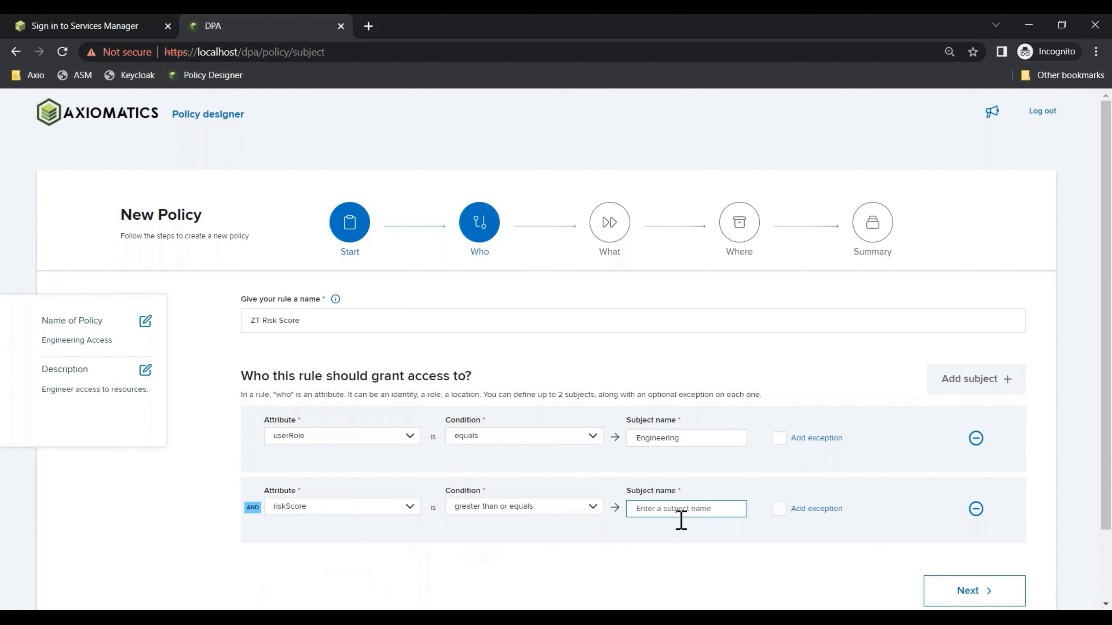
text(0.67)
click(722, 548)
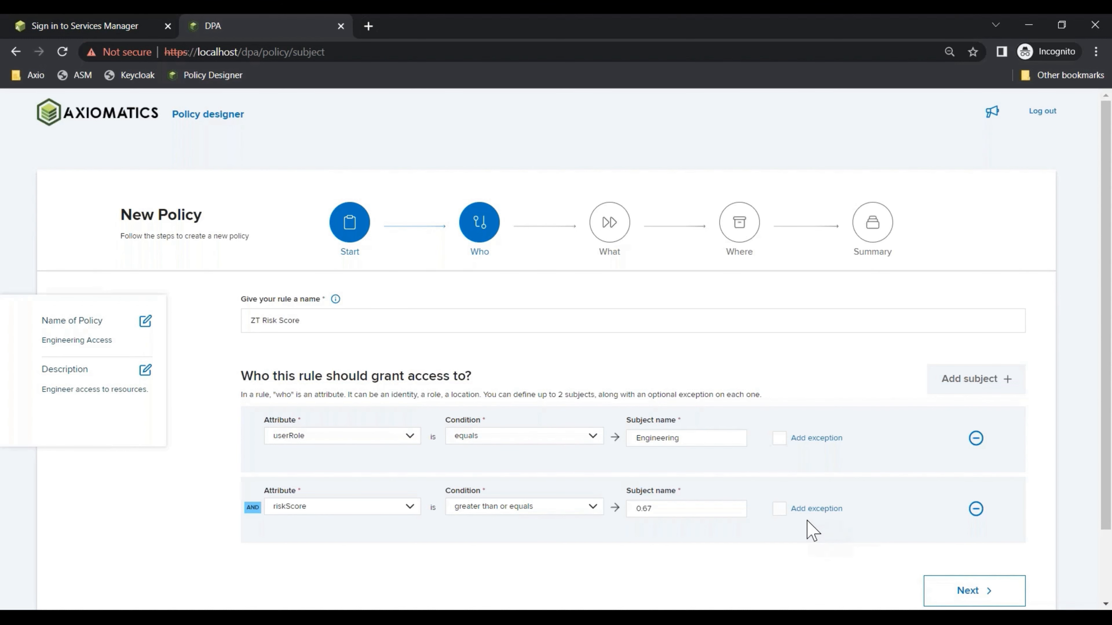
click(779, 438)
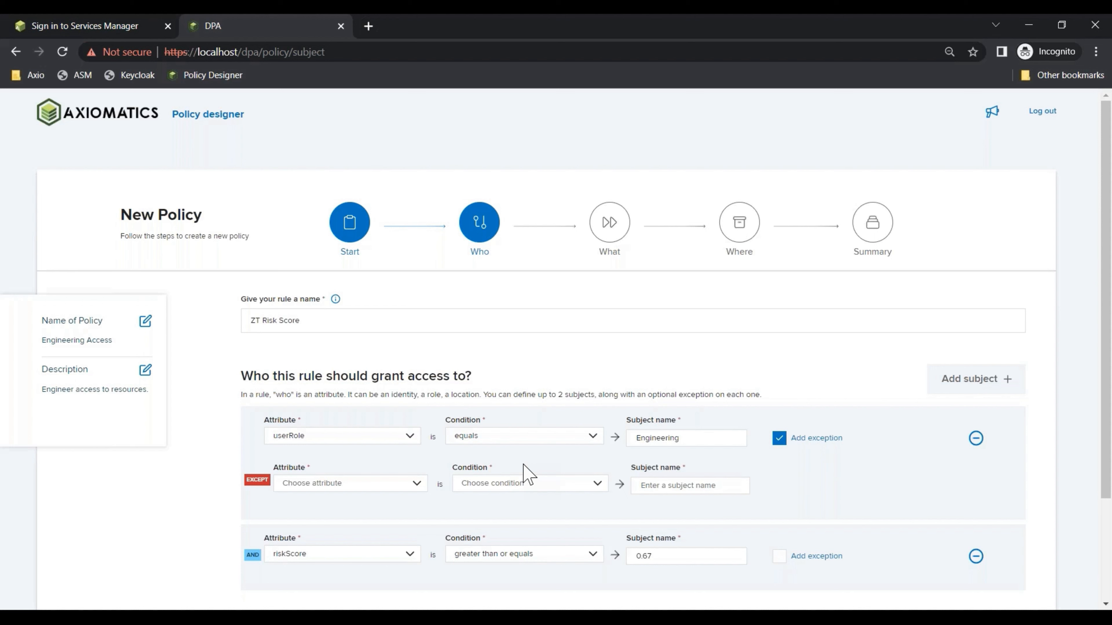
click(779, 439)
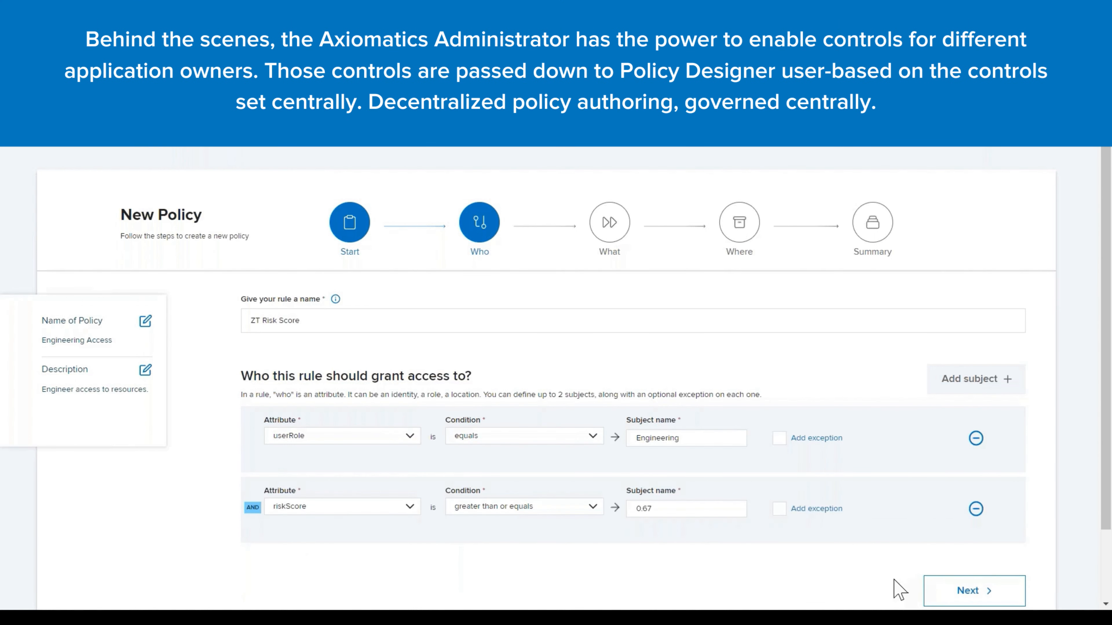
On the What step, allow the action actionID equals View
click(966, 593)
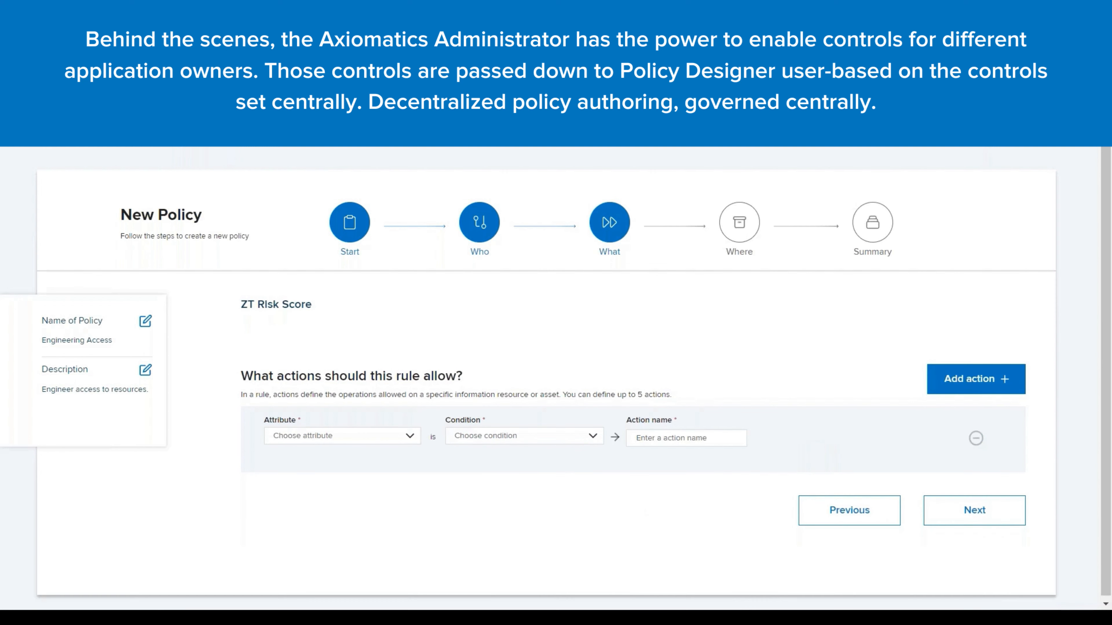
click(410, 436)
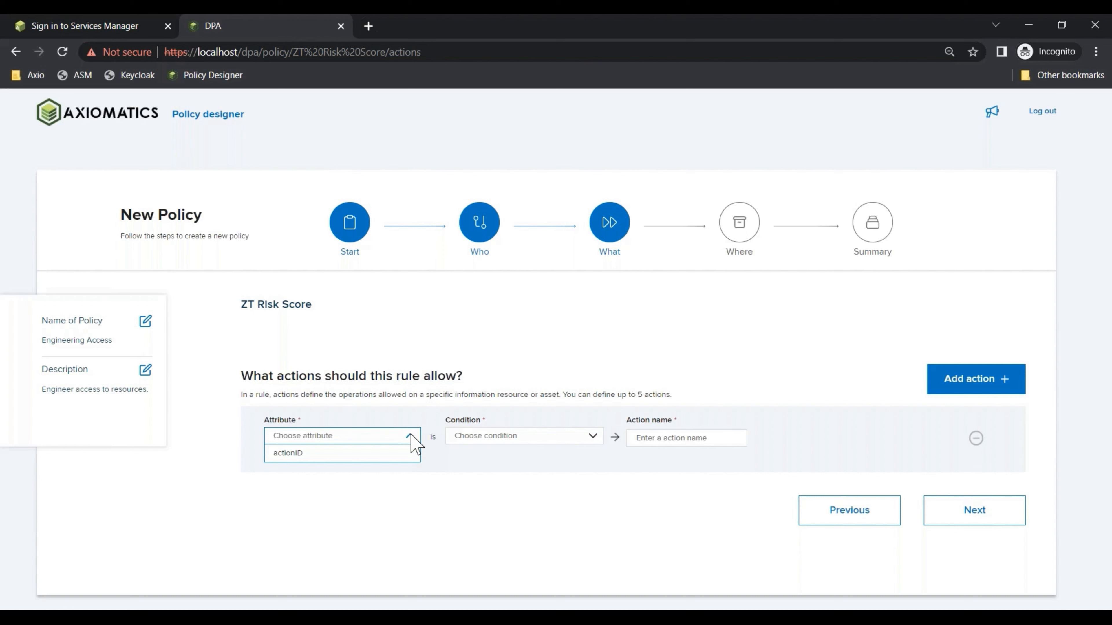
click(410, 456)
click(507, 440)
click(508, 456)
click(652, 438)
text(View)
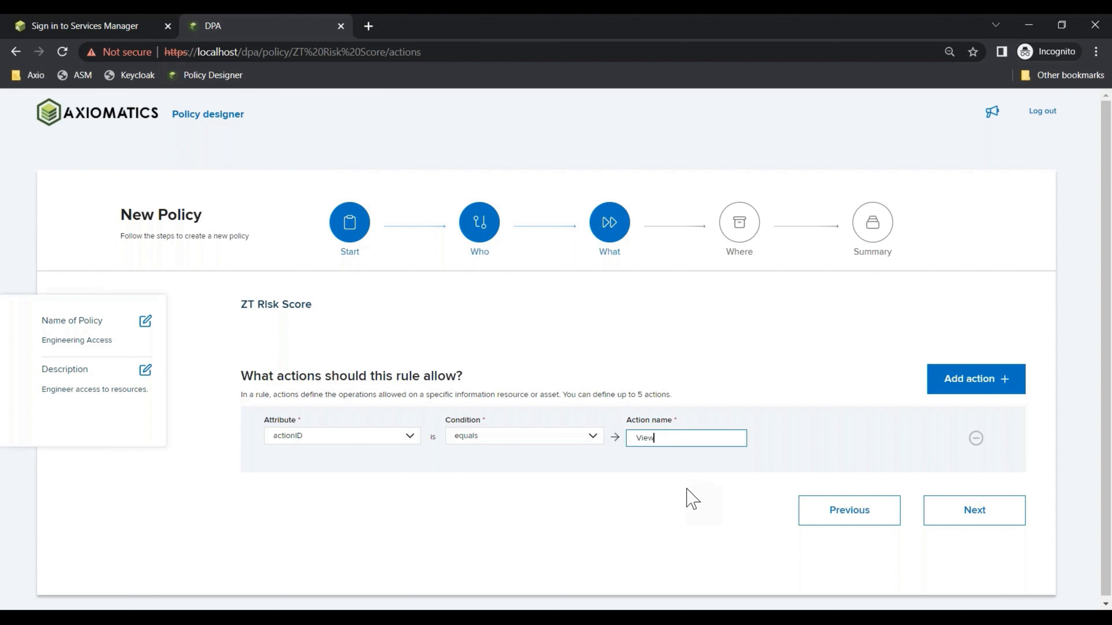
click(693, 491)
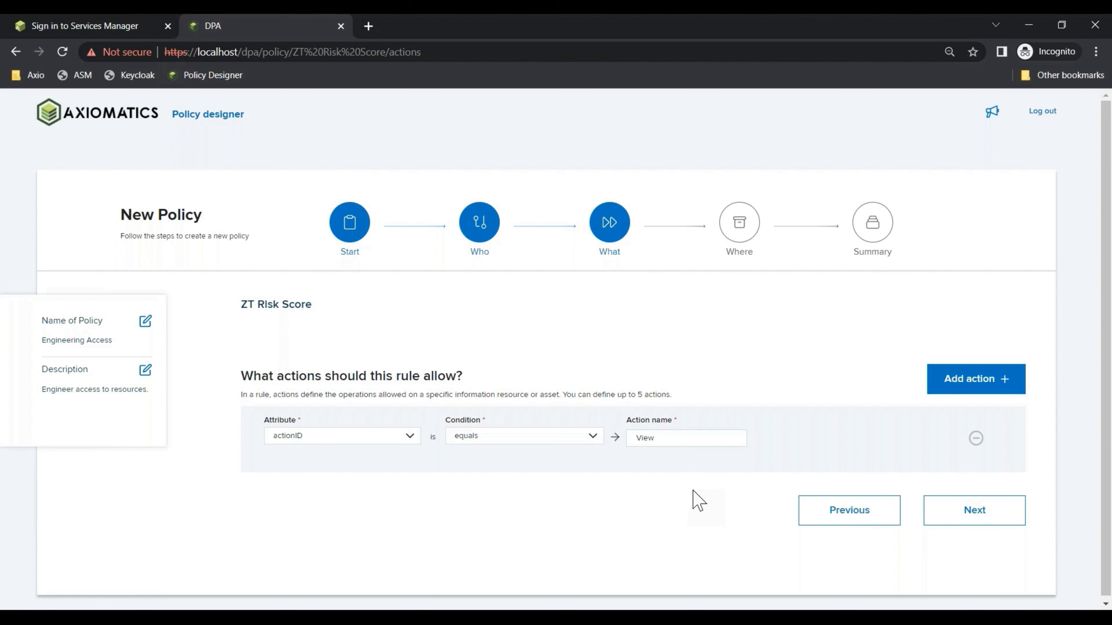
On the Where step, restrict the rule to resourceID equals 123
click(984, 525)
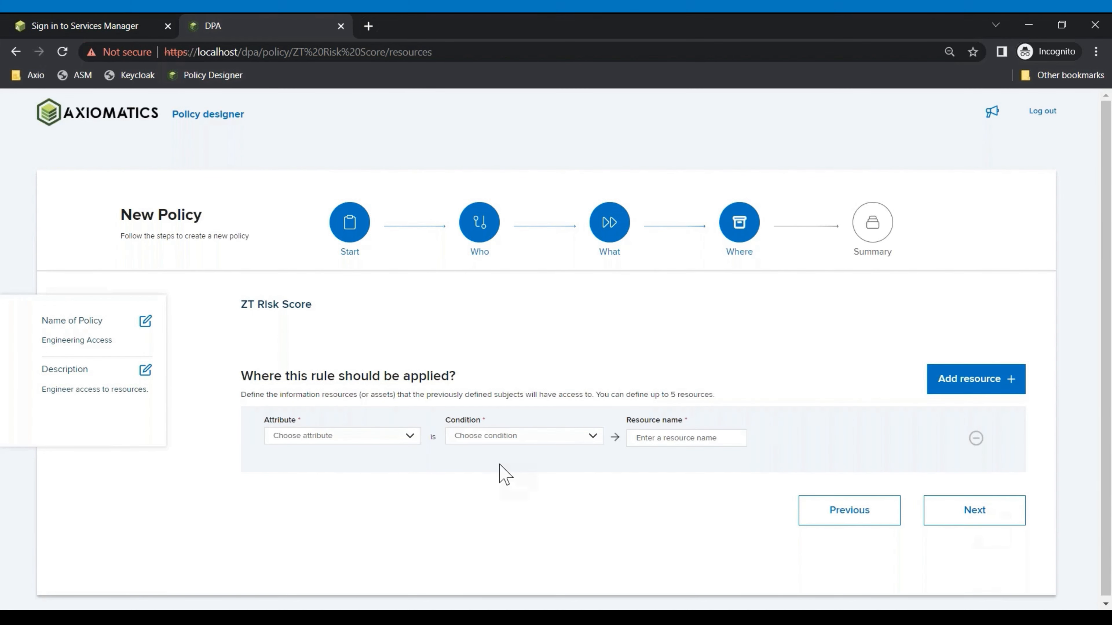
click(410, 438)
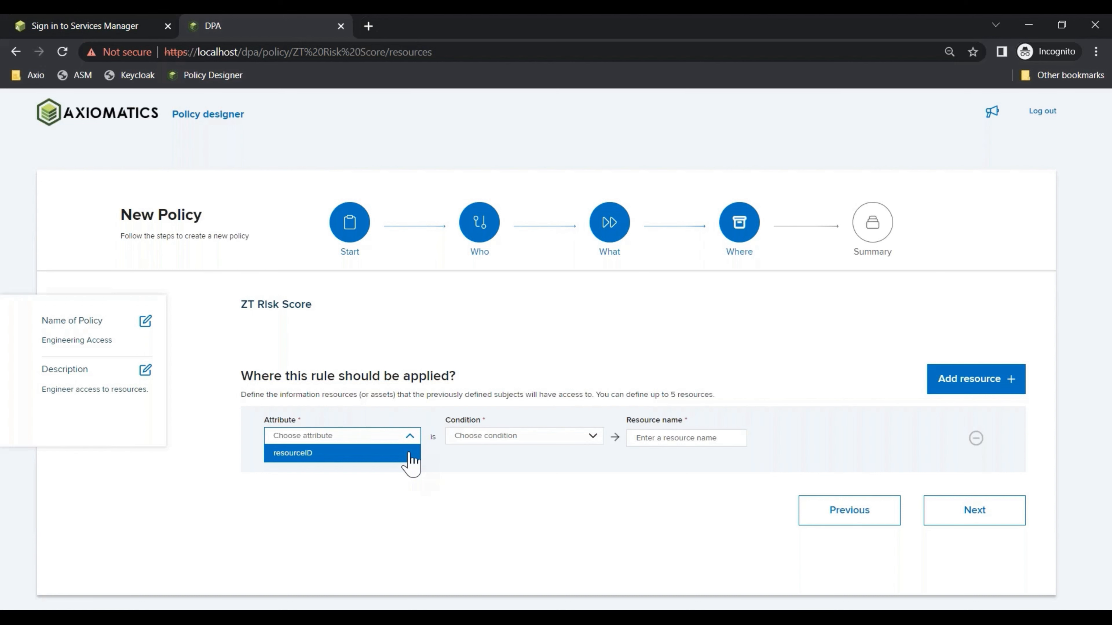
click(411, 458)
click(521, 444)
click(521, 451)
click(663, 438)
text(123)
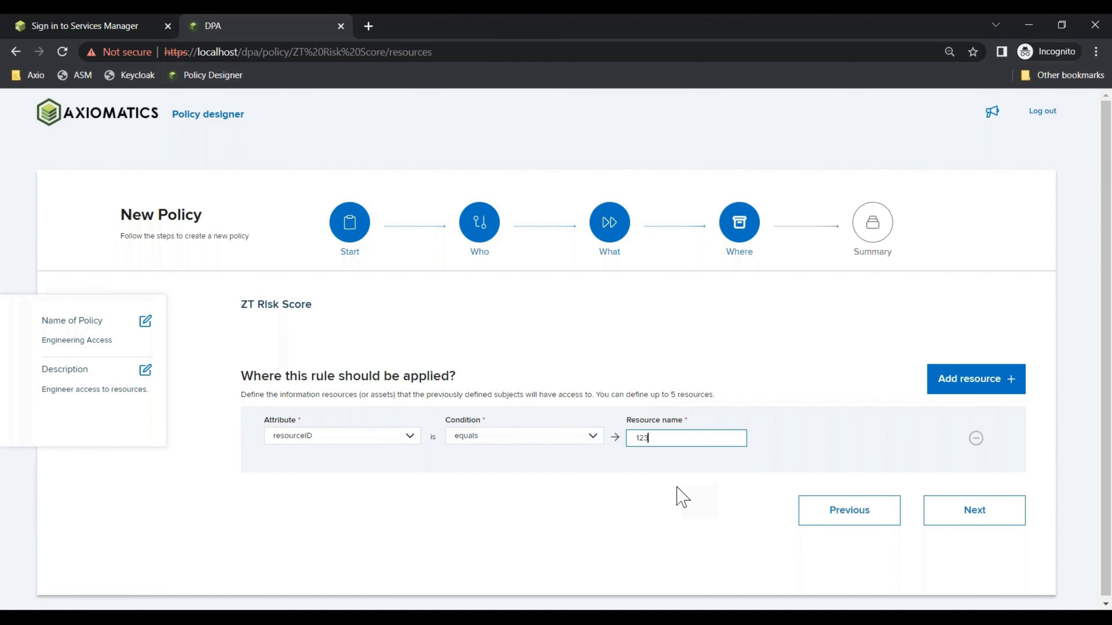
click(779, 583)
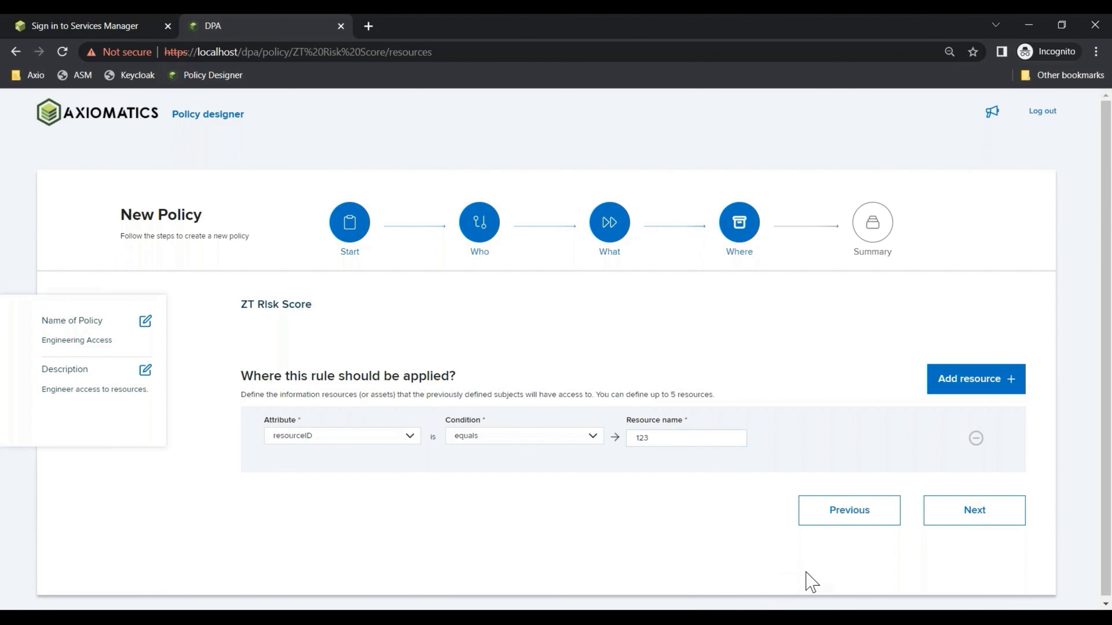
Review the ZT Risk Score summary and save the Engineering Access policy
click(974, 512)
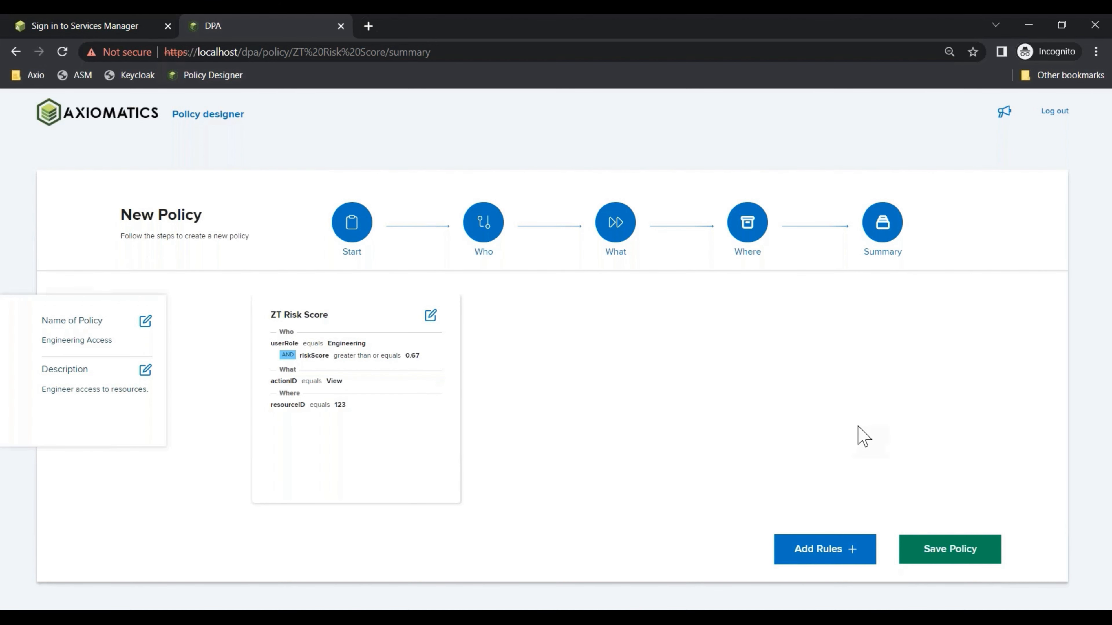
click(956, 550)
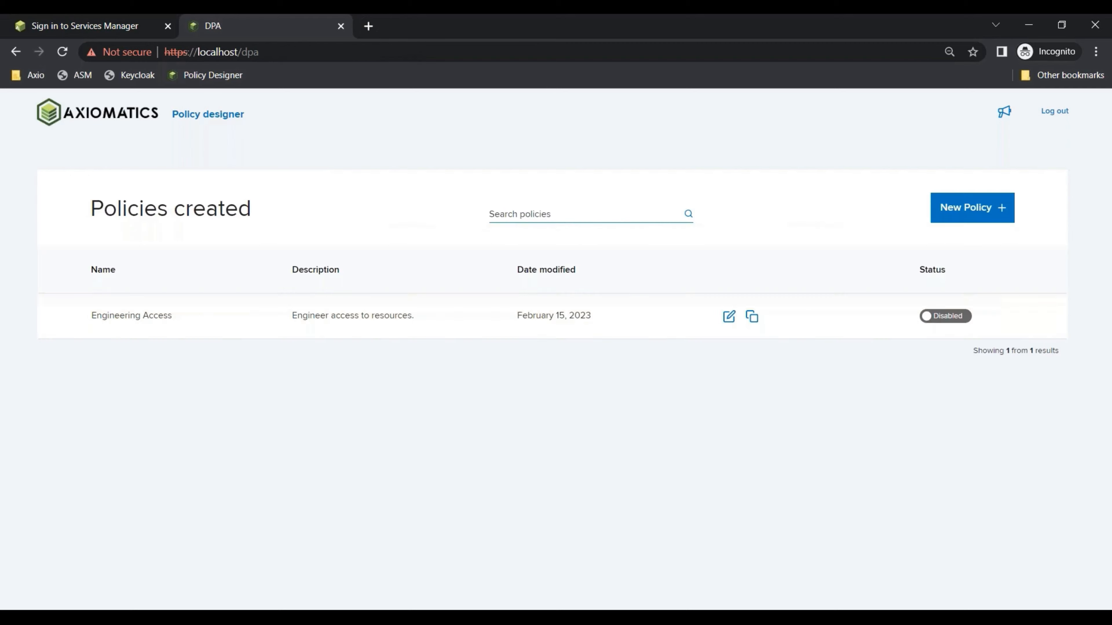